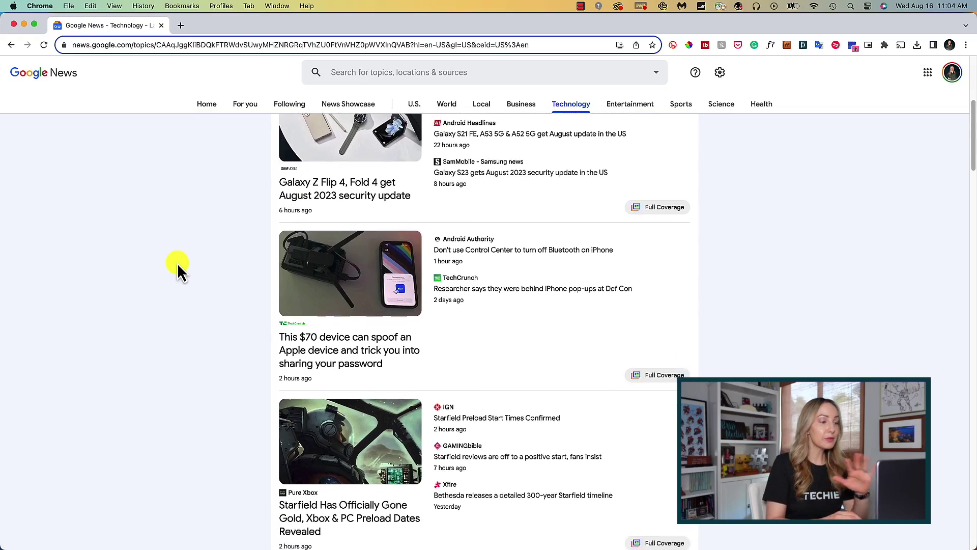
Save the Digital Trends Samsung tablet article to Pocket.
scroll(179, 264, down, 5)
scroll(178, 265, down, 5)
scroll(178, 264, down, 3)
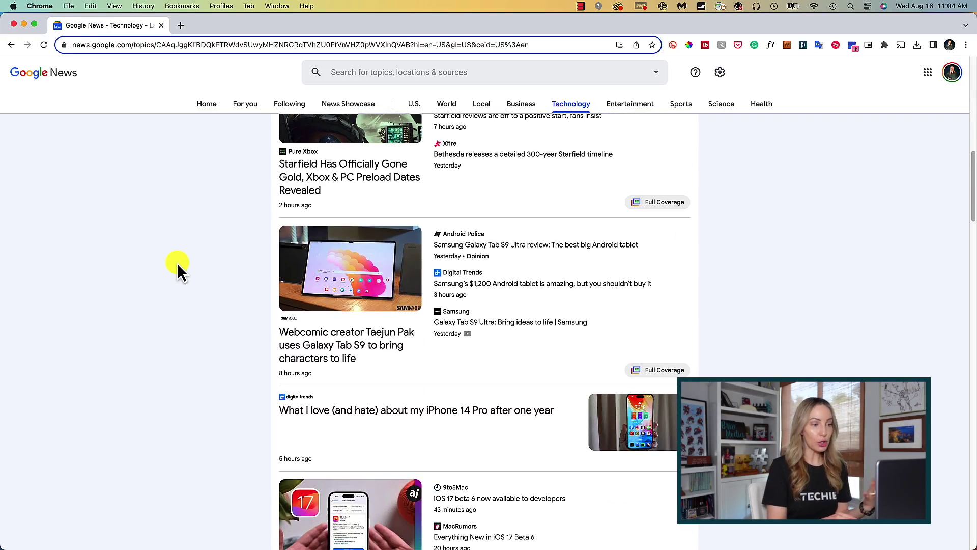
click(526, 285)
scroll(868, 275, down, 1)
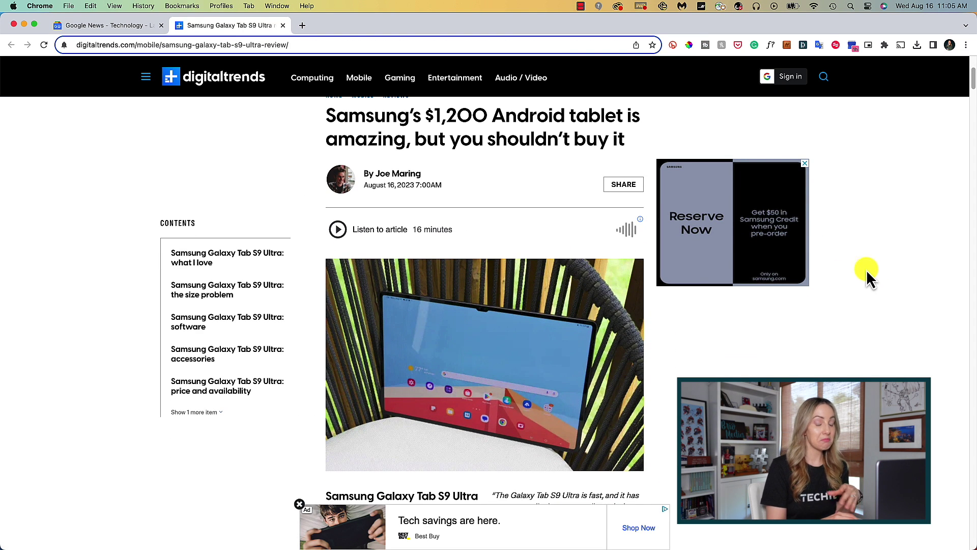
click(738, 46)
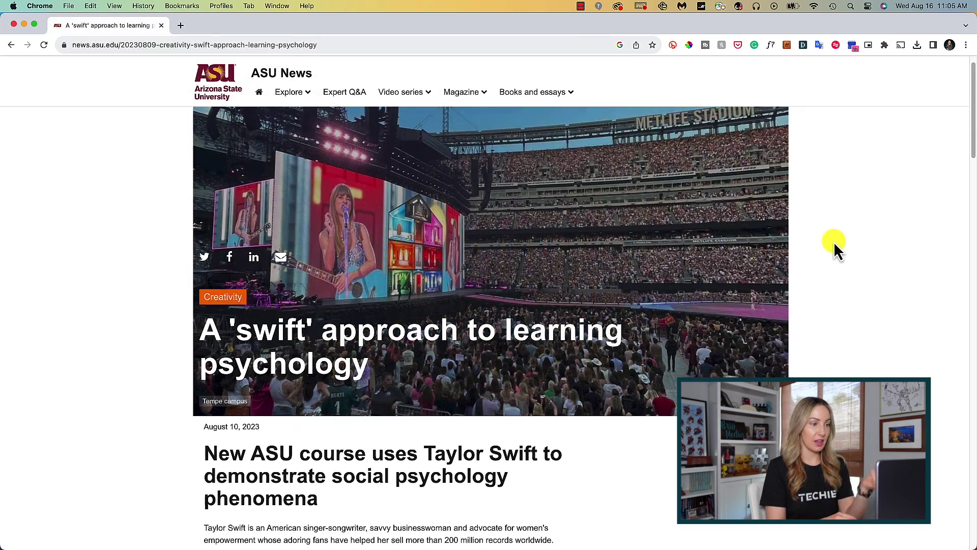
Save the ASU Taylor Swift article to Pocket and view the Pocket Saves list.
scroll(834, 244, down, 3)
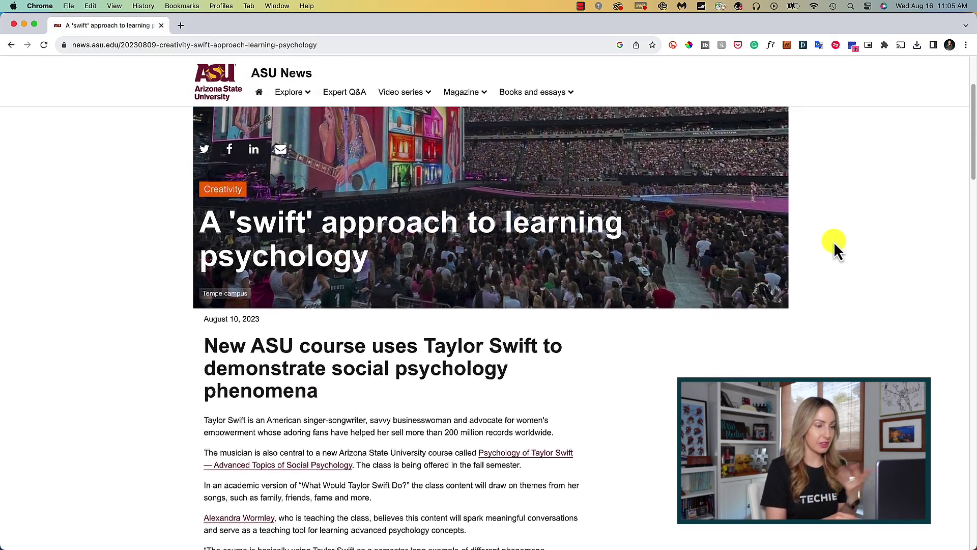
scroll(834, 244, down, 2)
scroll(835, 244, down, 1)
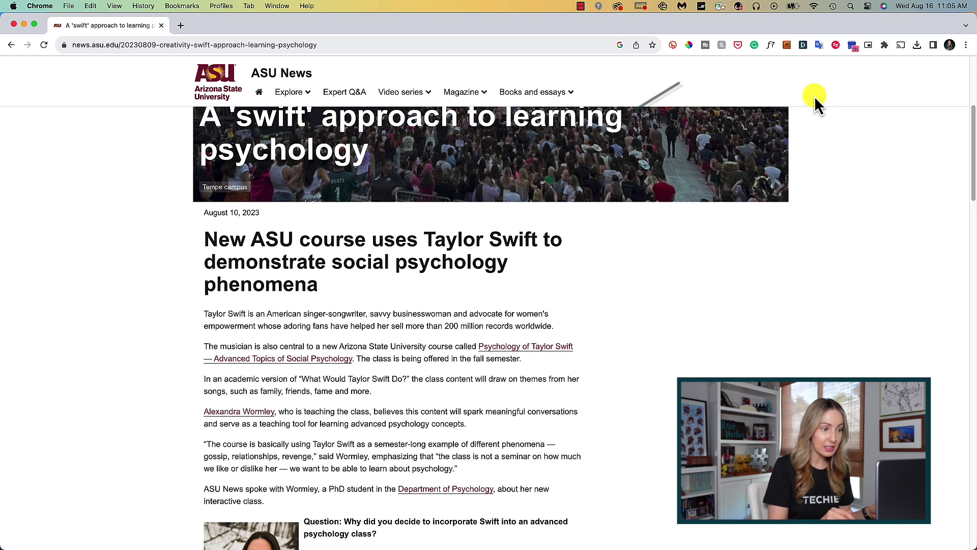
click(738, 47)
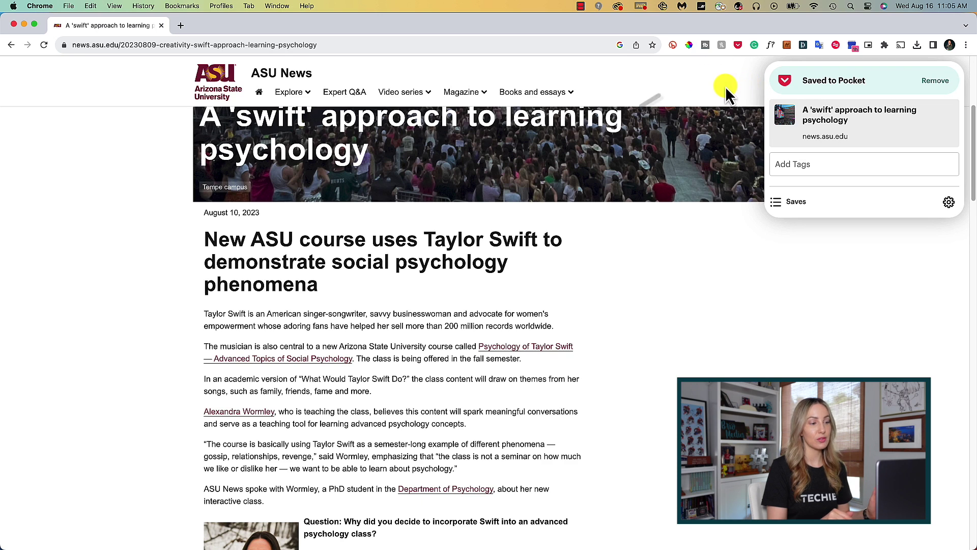
click(796, 203)
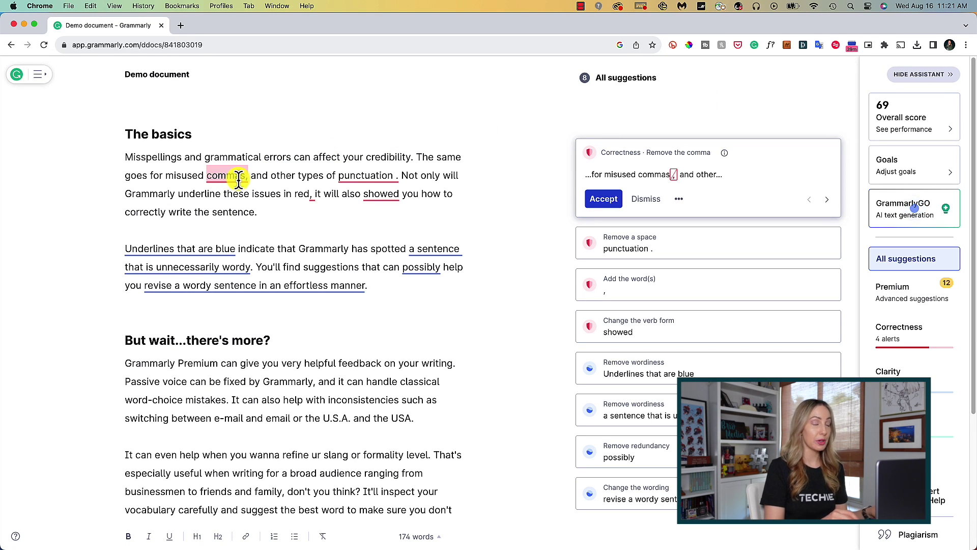
Accept Grammarly's three cards: drop the comma after 'commas', remove the extra space, and change 'showed' to 'show'.
click(602, 201)
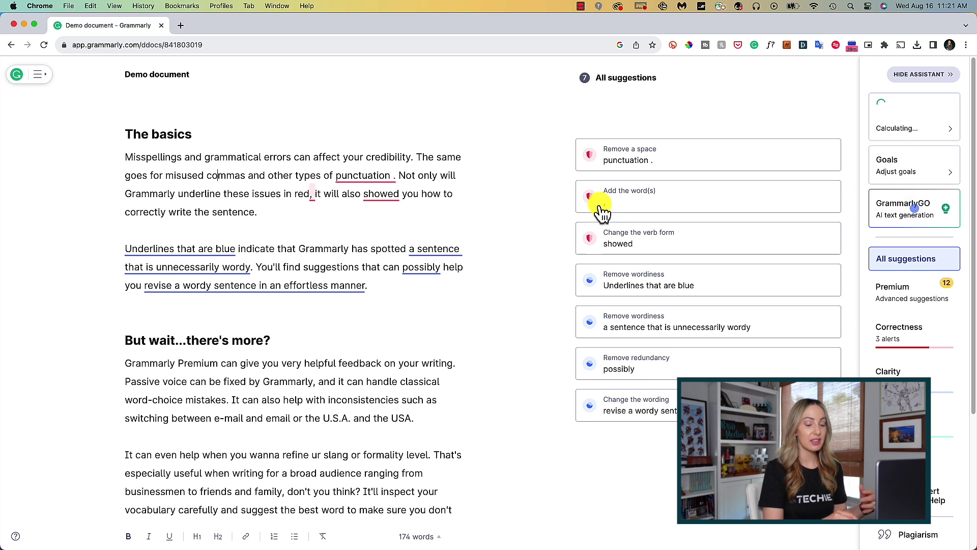
click(647, 161)
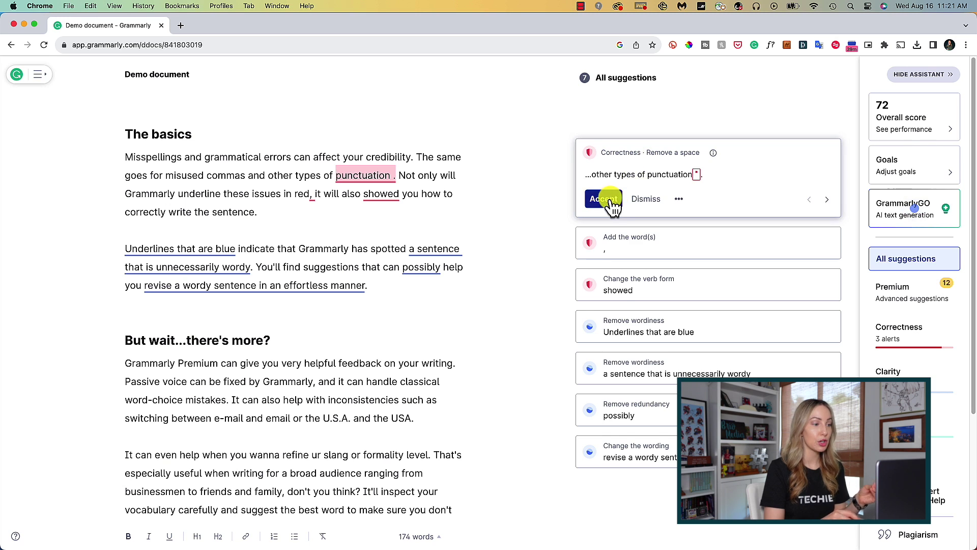
click(603, 200)
click(385, 195)
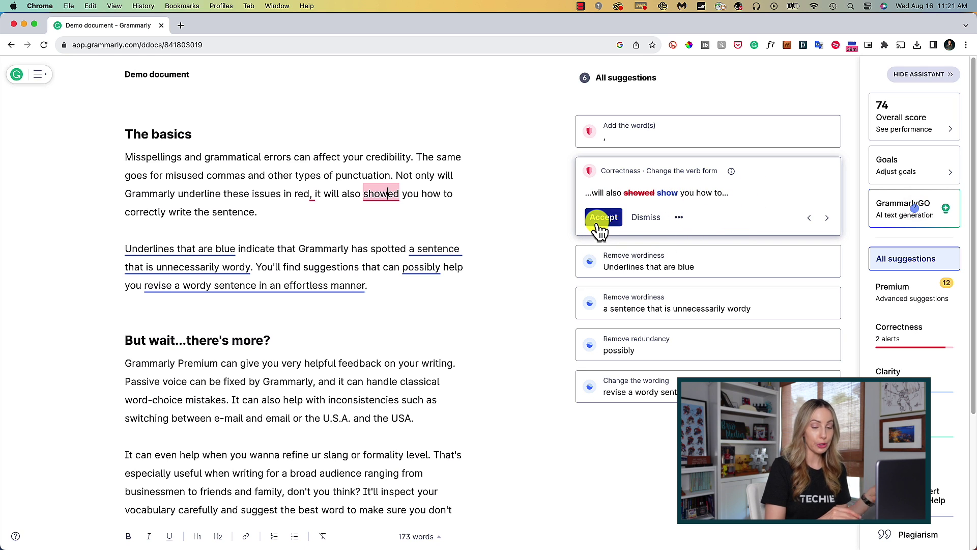
click(601, 223)
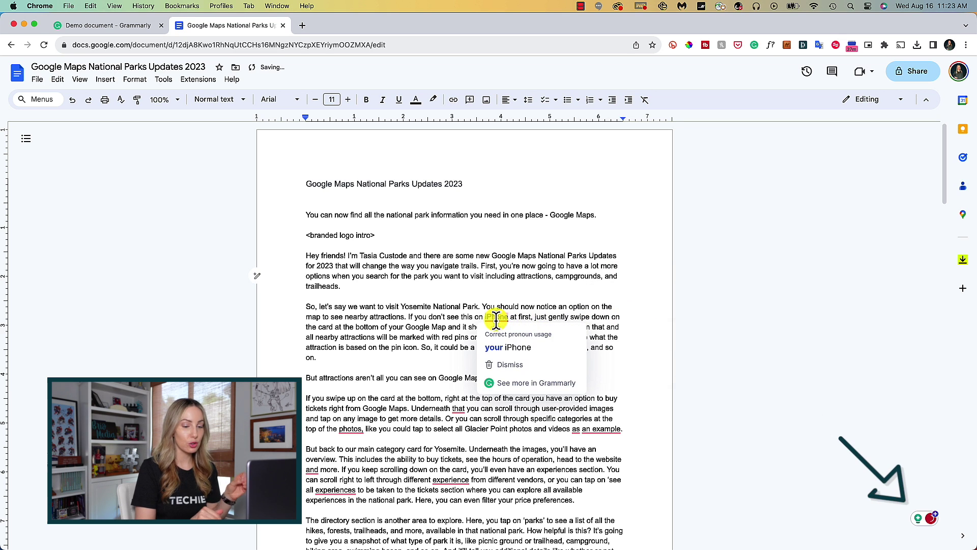
Accept the 'your iPhone' correction, then bring up GrammarlyGO's expanded prompt ideas.
click(509, 347)
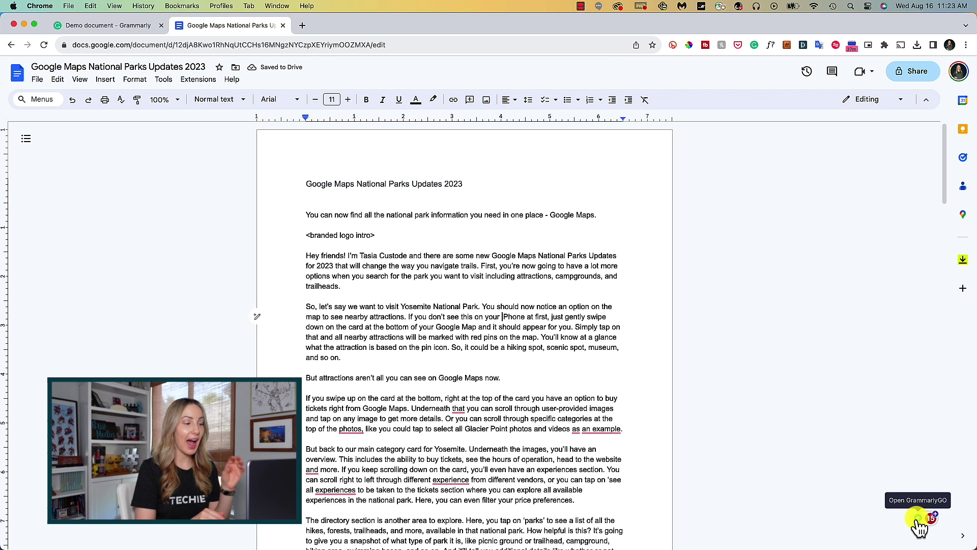
click(917, 518)
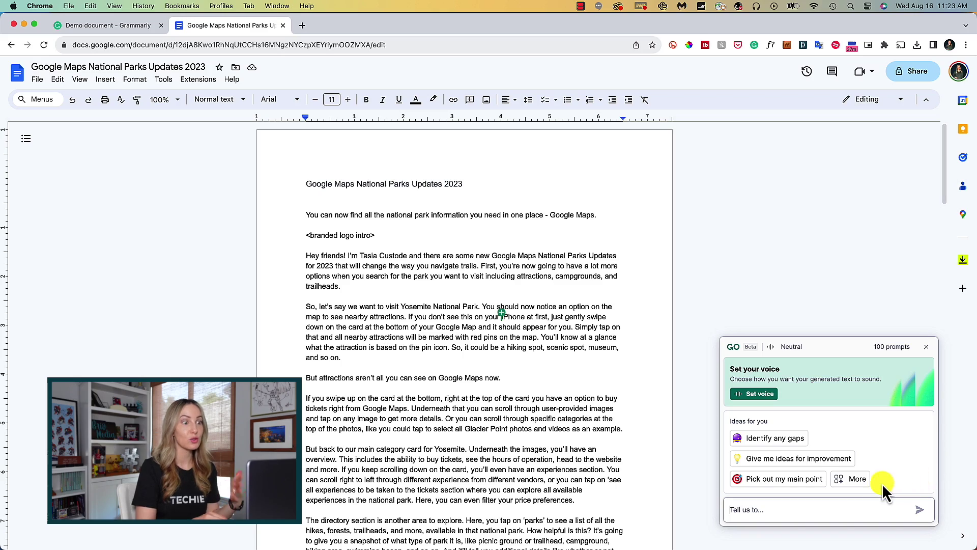
click(857, 481)
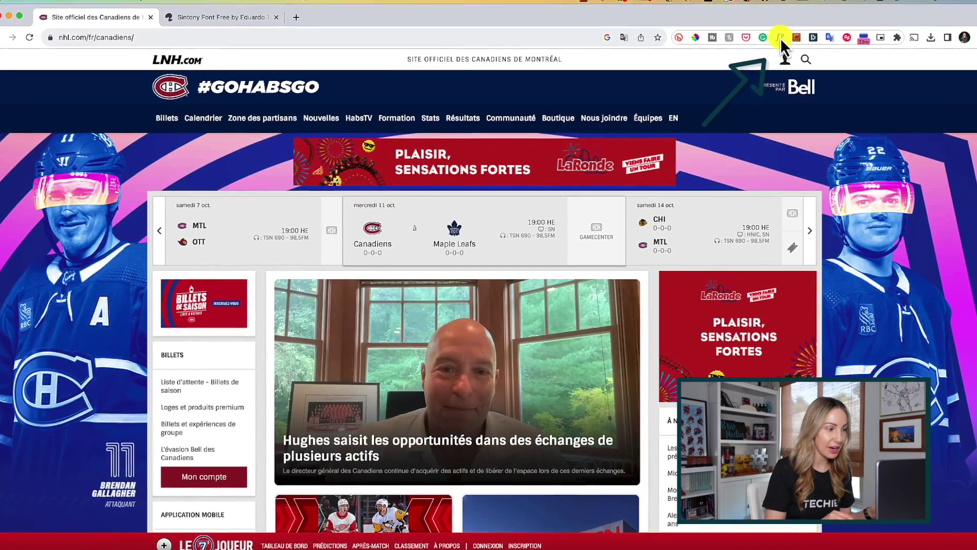
Turn on the WhatFont extension to identify fonts on the Canadiens site.
click(780, 38)
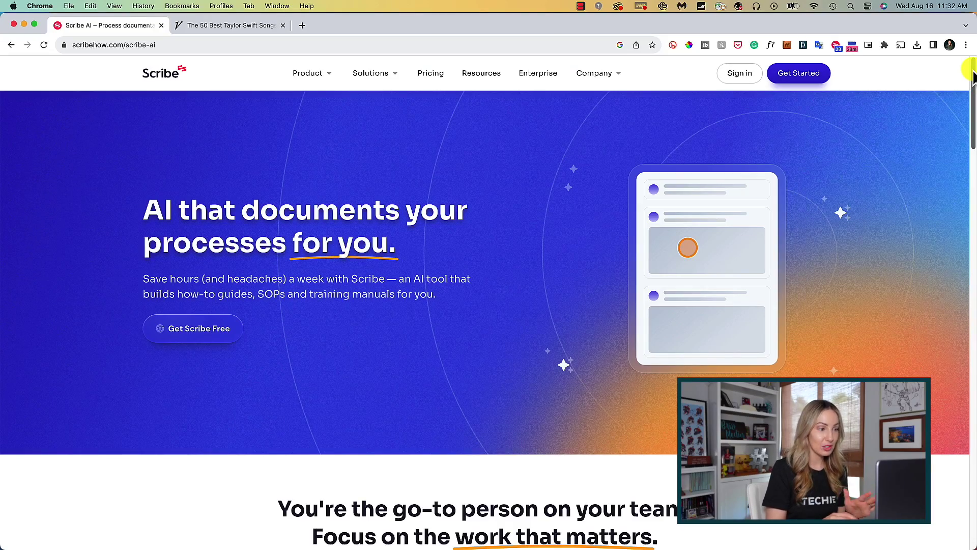
Read down the Scribe AI page, then go to the Variety Taylor Swift songs tab.
drag(973, 76, 969, 218)
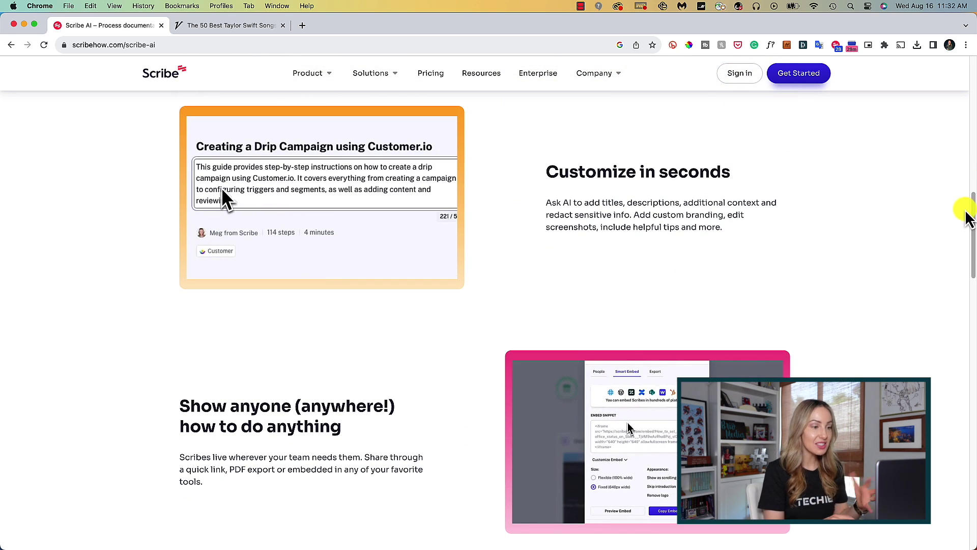
click(239, 25)
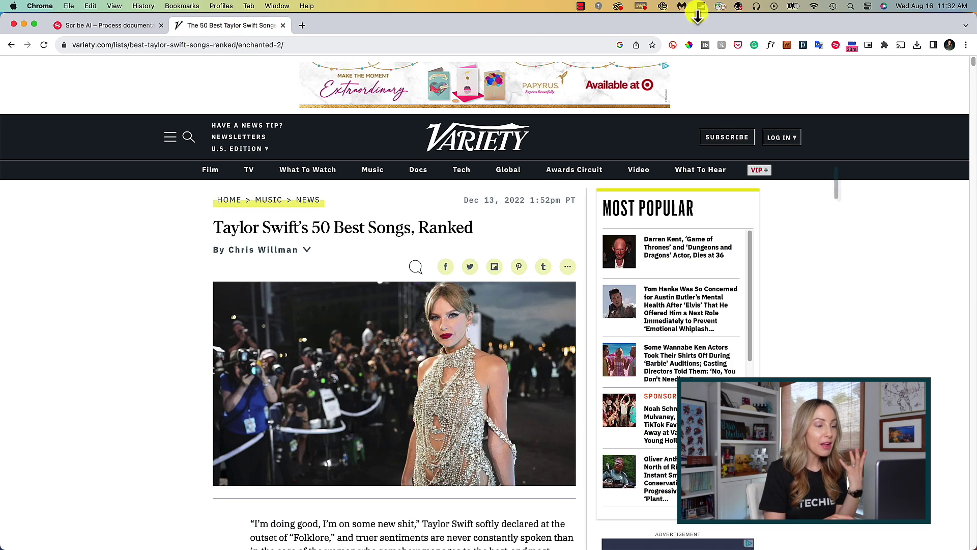
Record a Scribe capture following the Best Albums of 2022 link, then generate the guide.
click(835, 46)
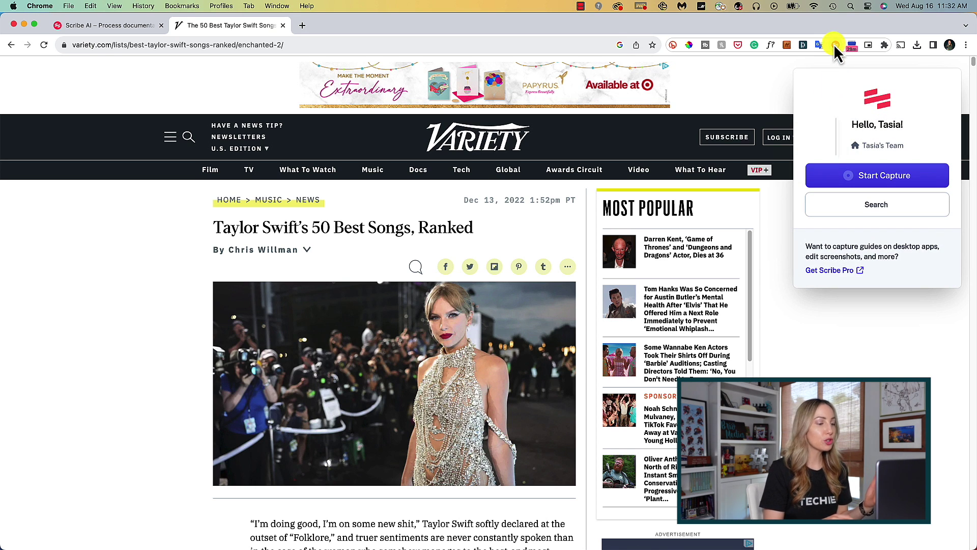
click(879, 178)
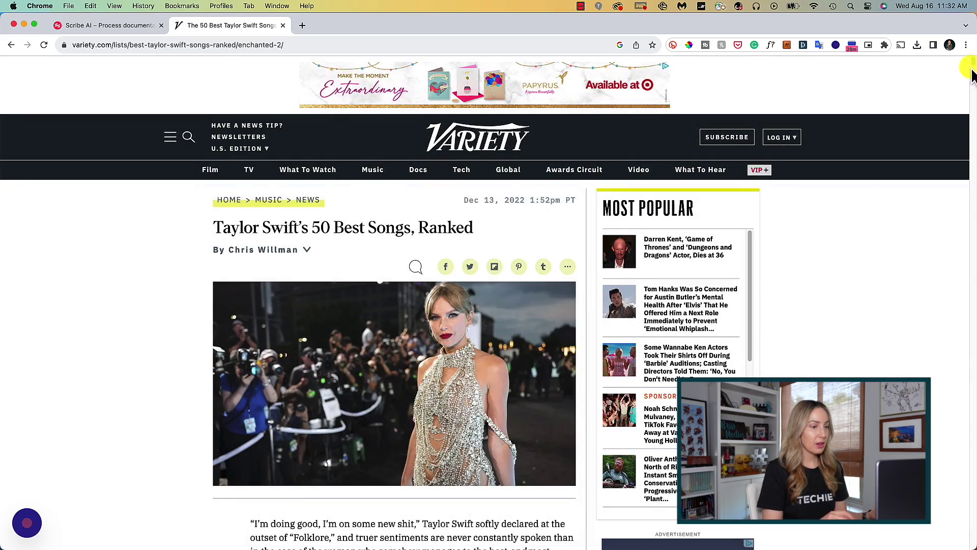
scroll(972, 66, down, 5)
scroll(972, 67, down, 5)
scroll(972, 71, down, 1)
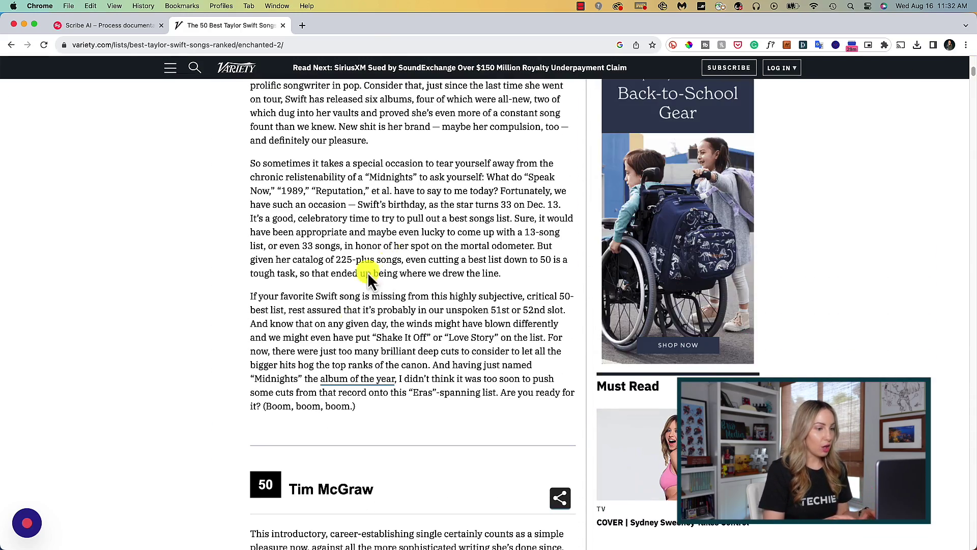
click(350, 386)
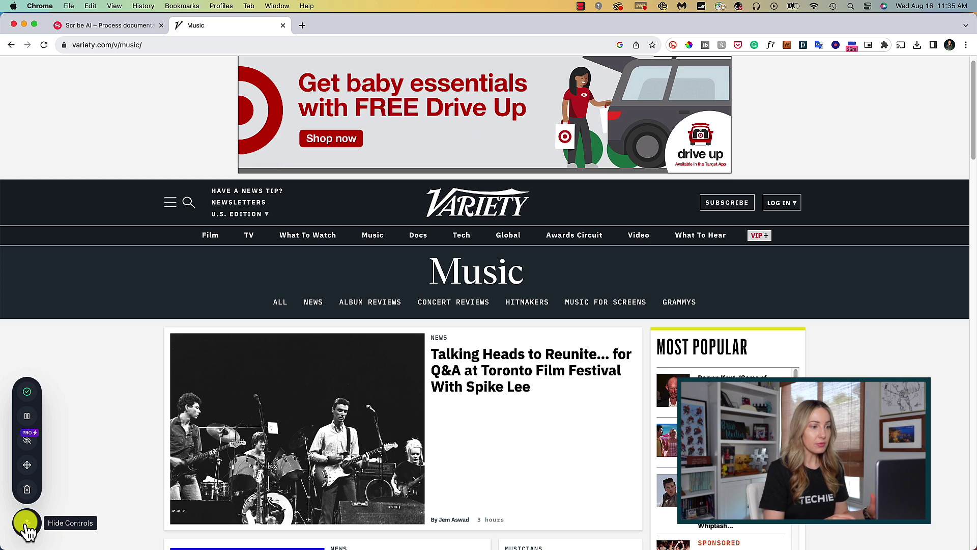
click(28, 392)
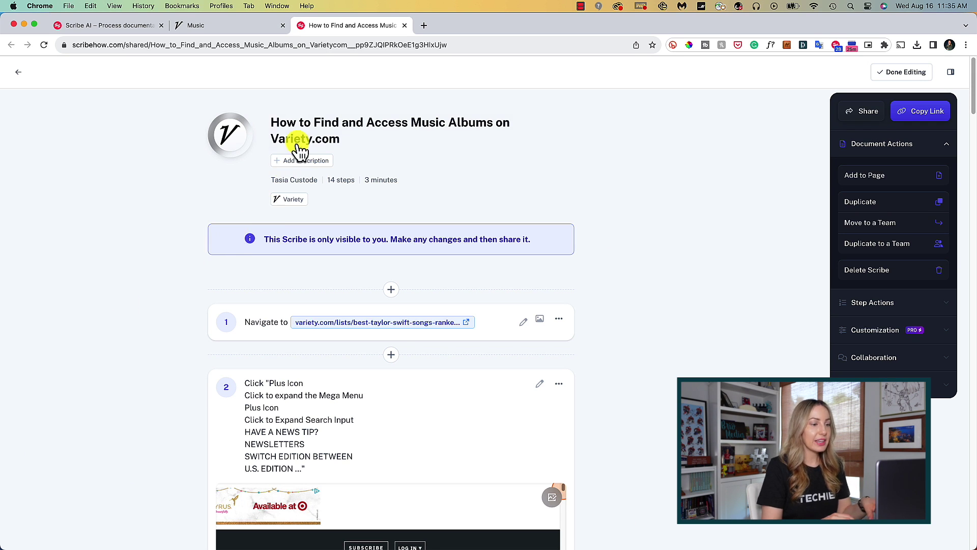
Rename the Scribe guide to 'Taylor Swift Greatness'.
click(296, 127)
key(super+a)
text(Taylor Swift Greatness)
click(140, 212)
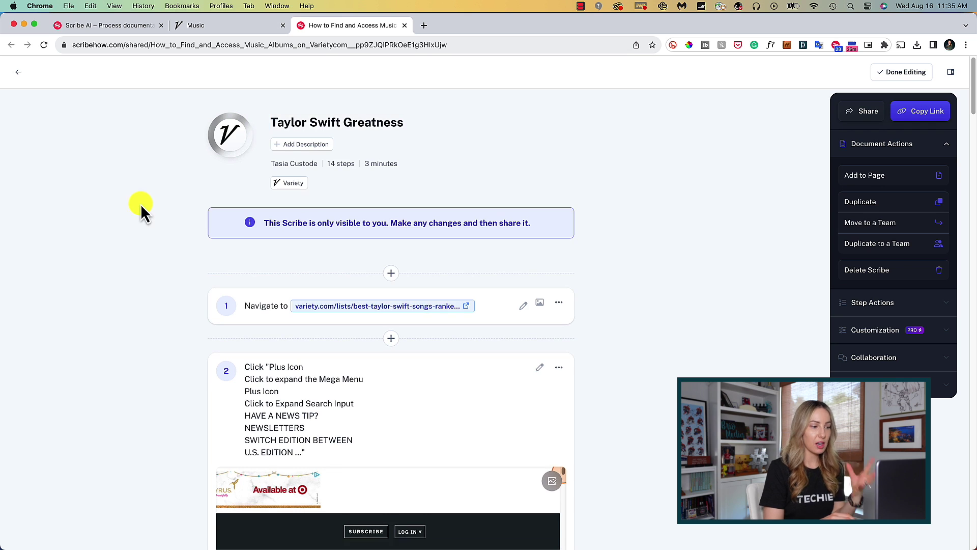
Expand and collapse the Step Actions menu, then scroll down to step 14.
scroll(139, 212, down, 3)
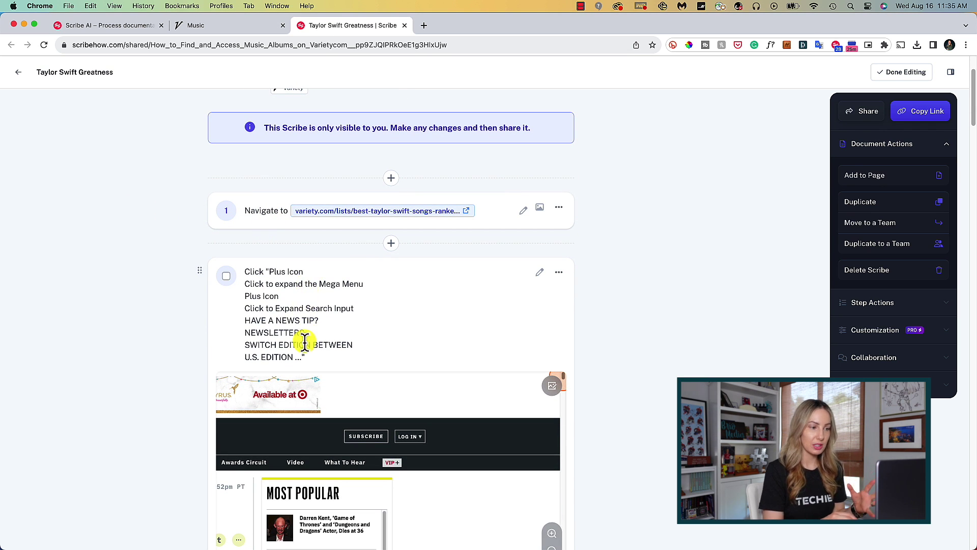
scroll(173, 325, down, 2)
scroll(173, 325, down, 10)
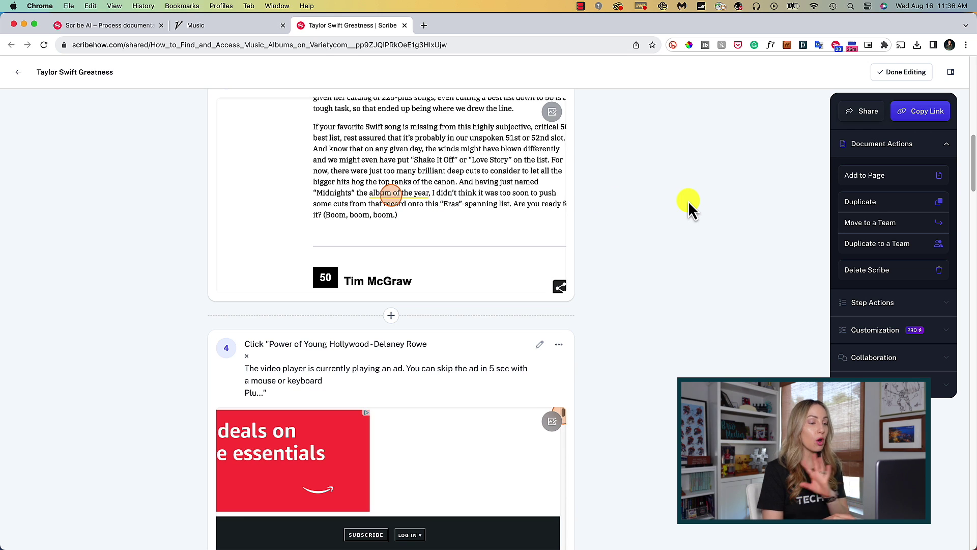
click(944, 304)
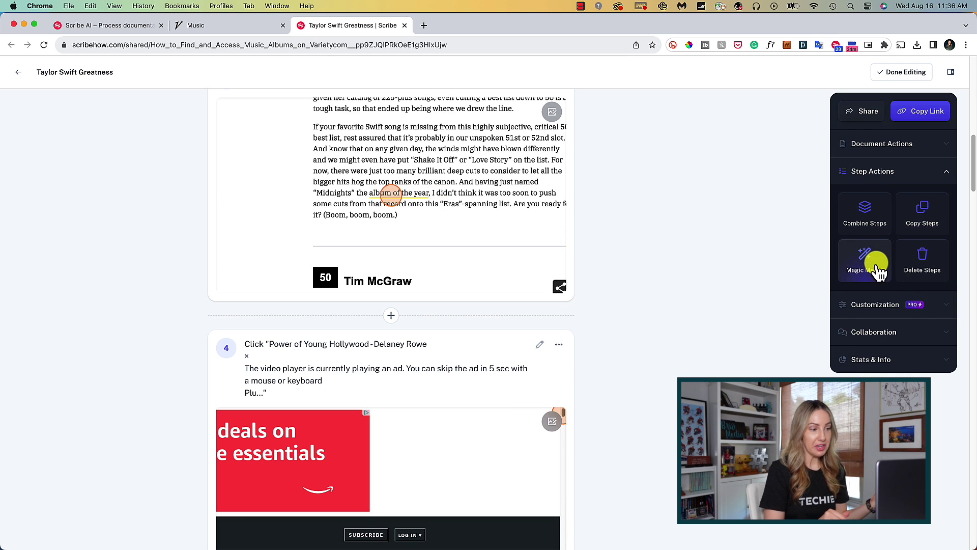
click(946, 172)
scroll(906, 148, down, 20)
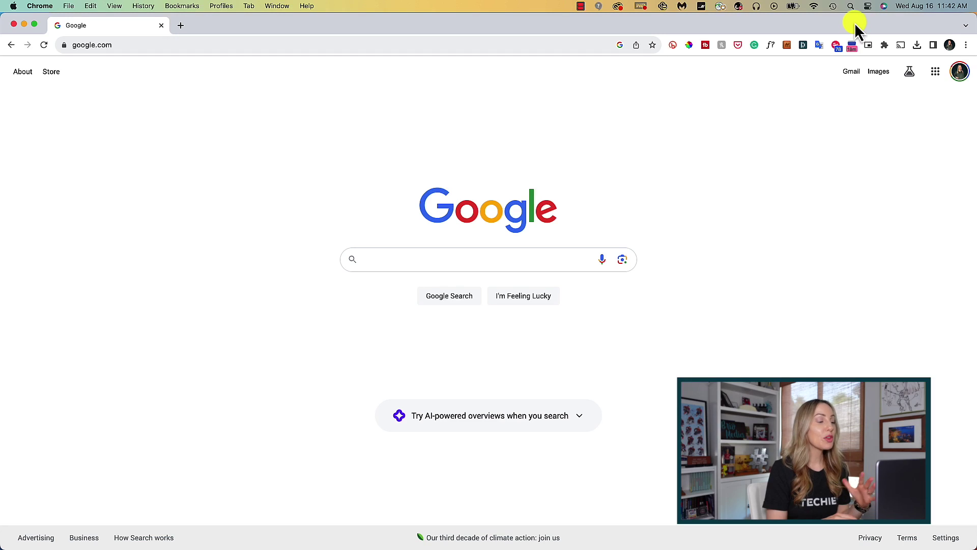
In the Button for Google Calendar popup, scroll to August 21 and join KLC YT Short Live's video call.
click(852, 44)
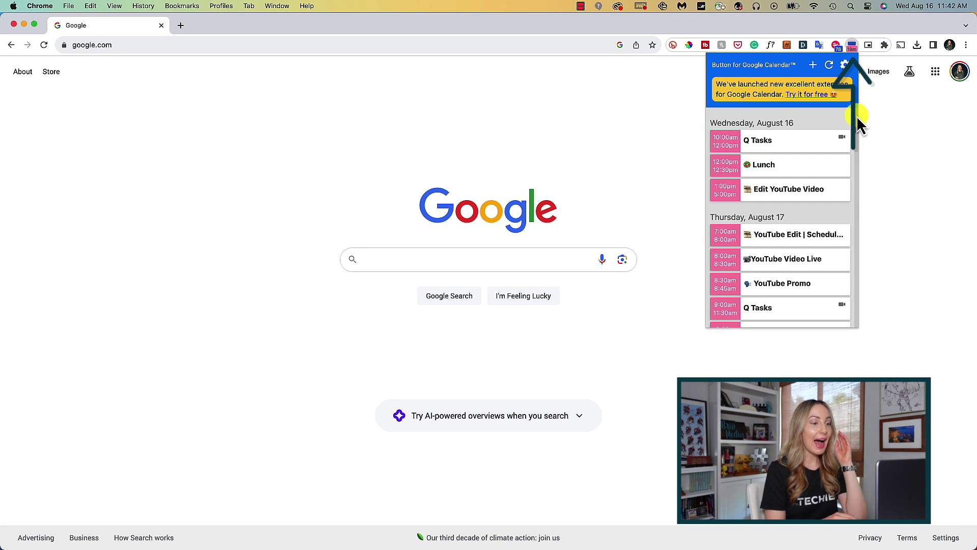
drag(856, 115, 859, 167)
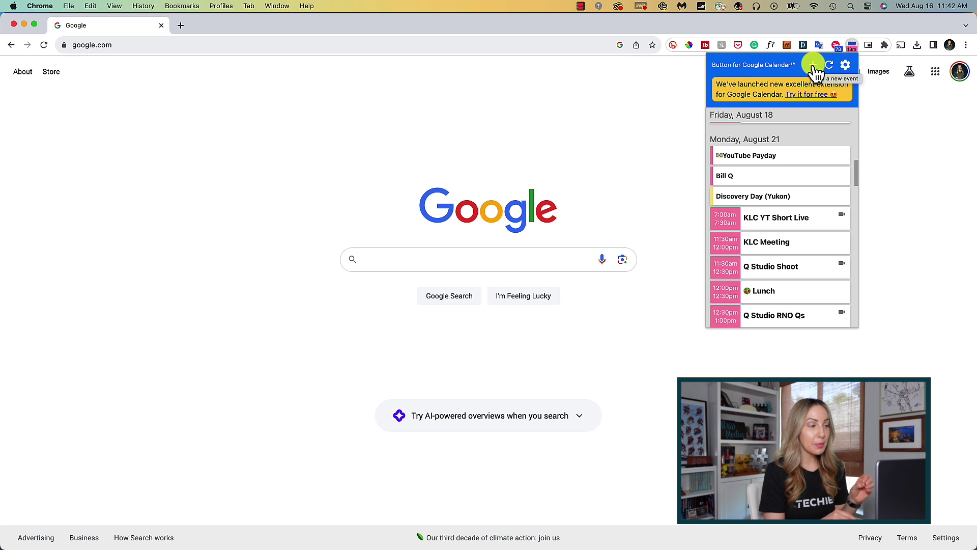
click(843, 217)
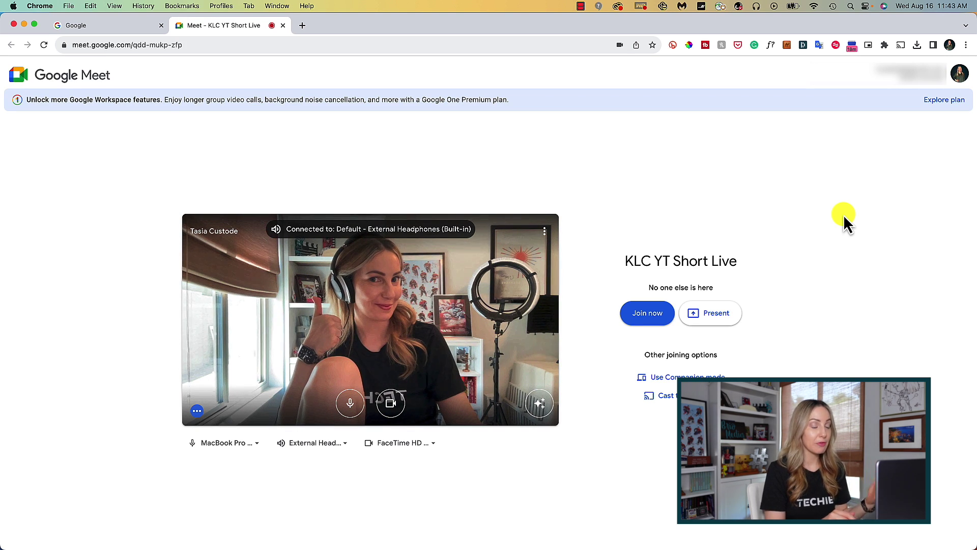
Close the Meet tab and reopen the calendar extension popup and its settings.
key(super+w)
click(852, 44)
click(845, 65)
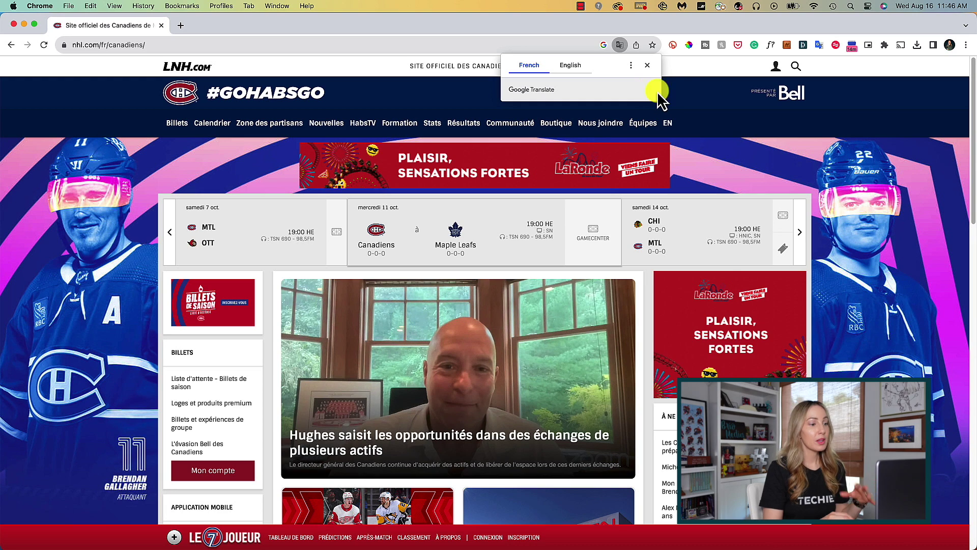
Decline translating the French Canadiens page and dismiss the Google Translate extension popup.
click(648, 65)
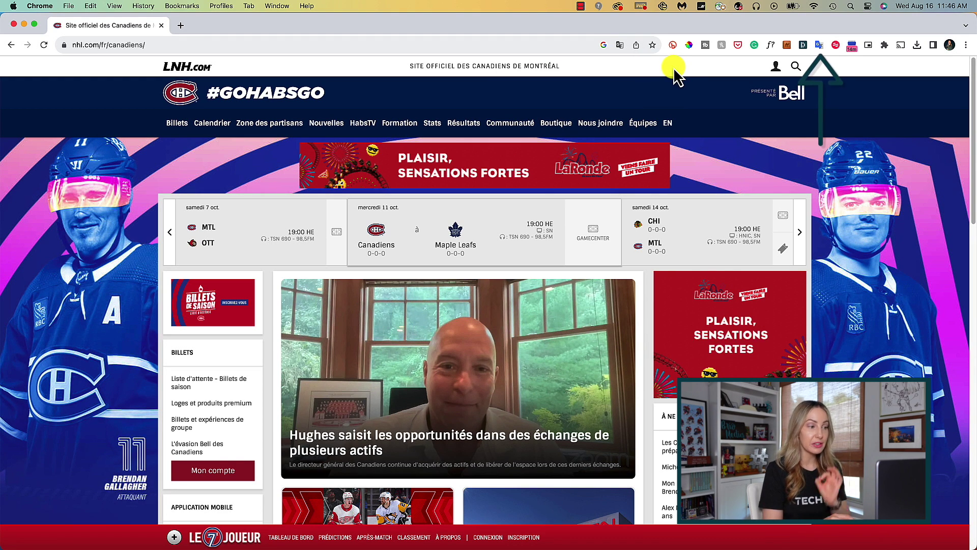
click(818, 46)
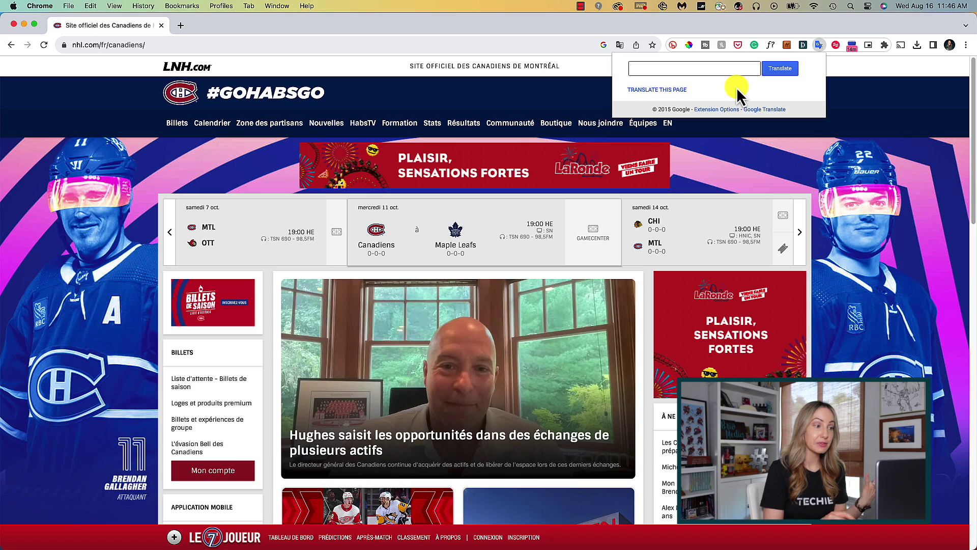
click(839, 78)
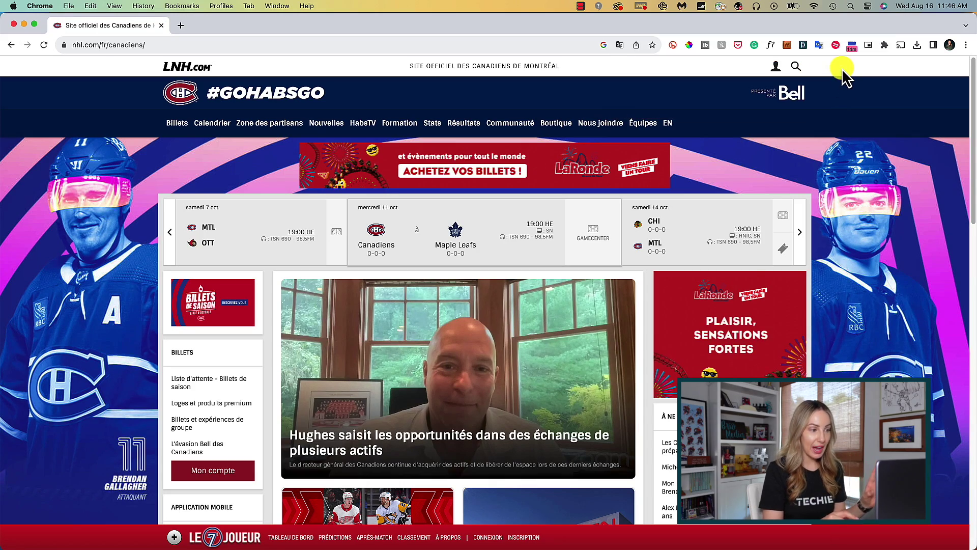
Scroll to the news stories and open the Youppi! mascot article.
scroll(358, 277, down, 5)
scroll(386, 285, down, 5)
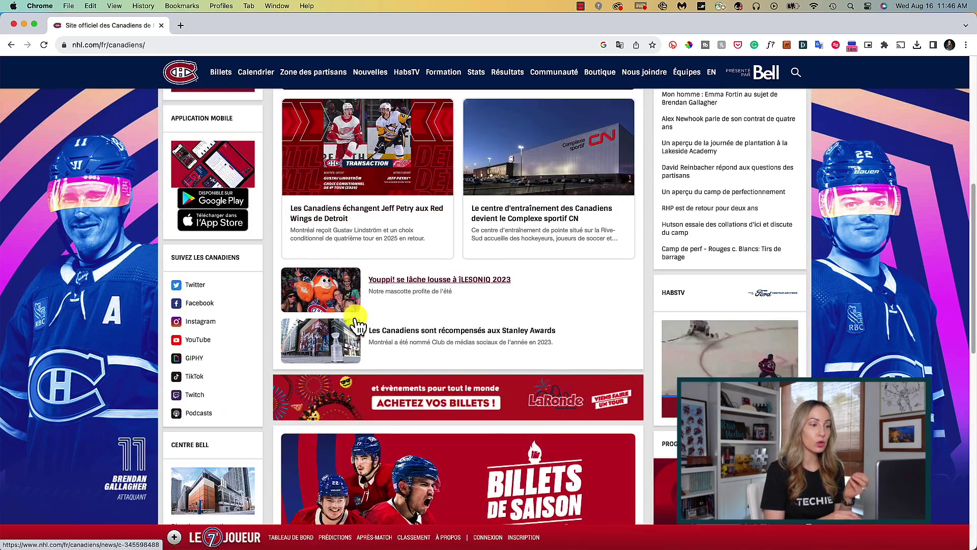
click(450, 284)
Translate the subtitle 'Notre mascotte profite de l'été' from French to 'Our mascot is enjoying the summer'.
scroll(447, 222, down, 4)
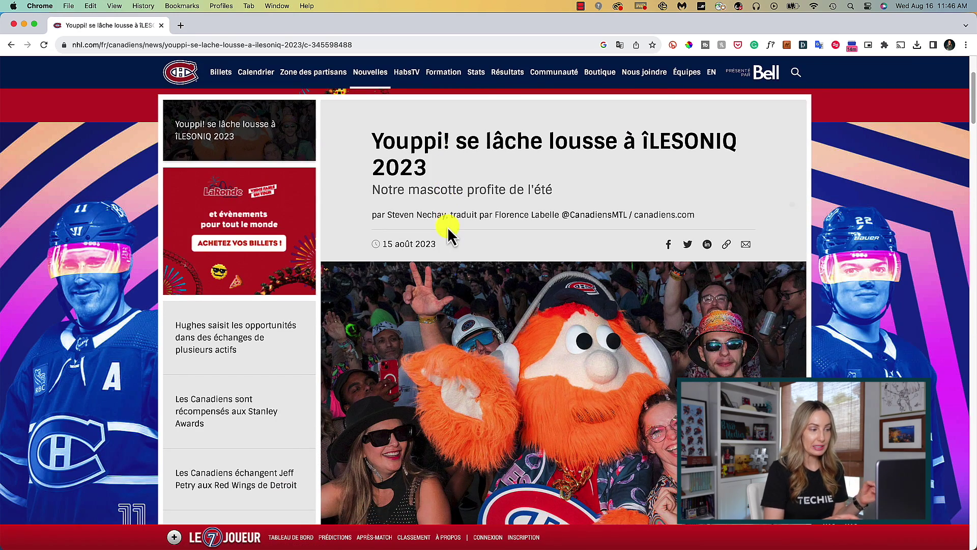
drag(375, 191, 554, 192)
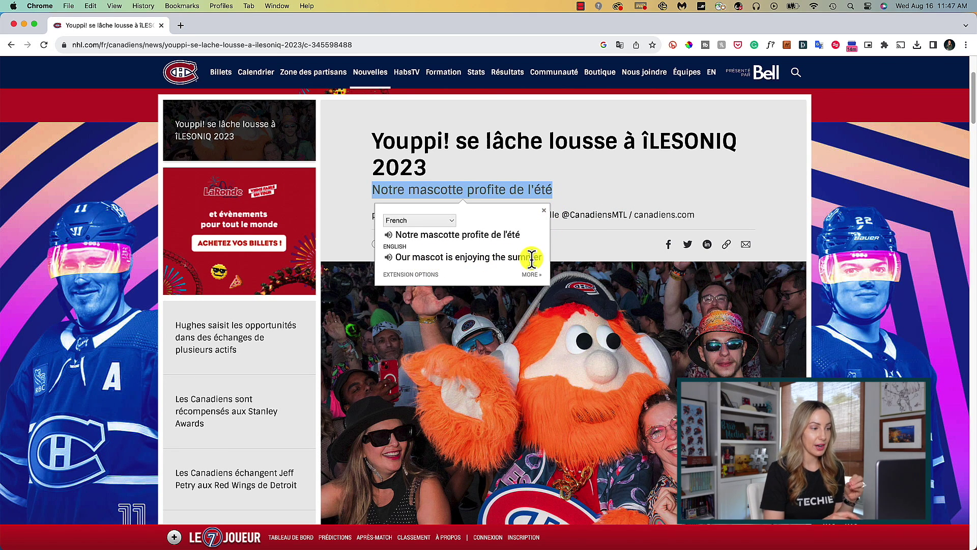
click(452, 220)
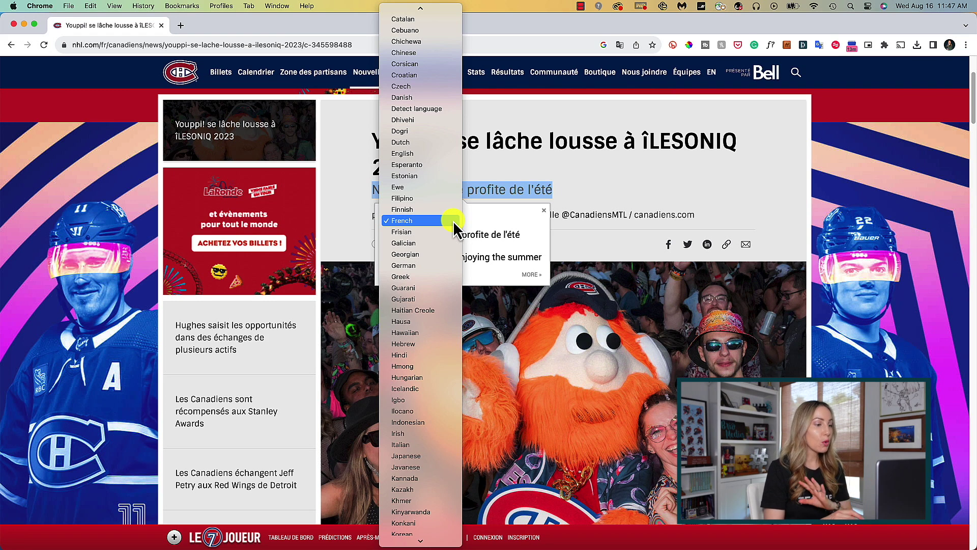
click(453, 221)
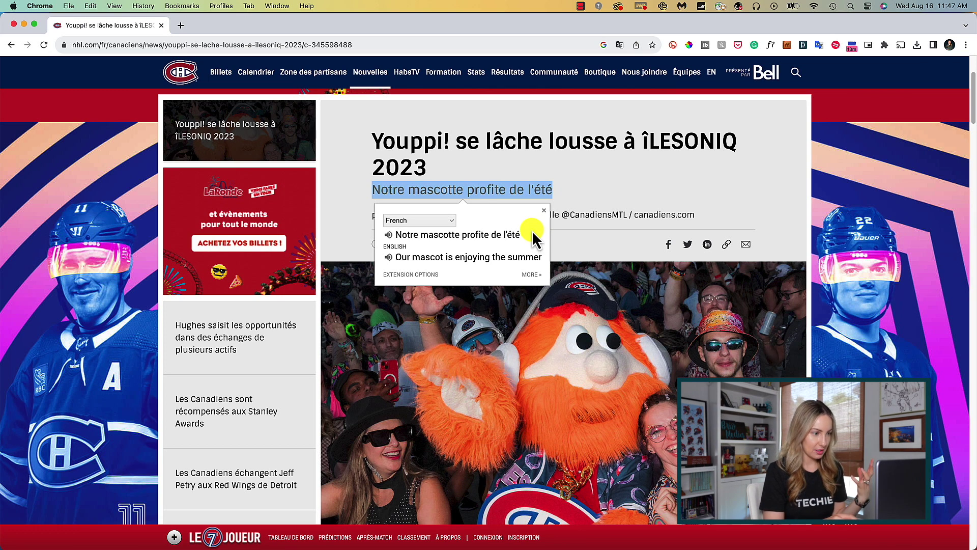
View the subtitle's full translation in Google Translate, then open the Translate extension's options.
click(529, 276)
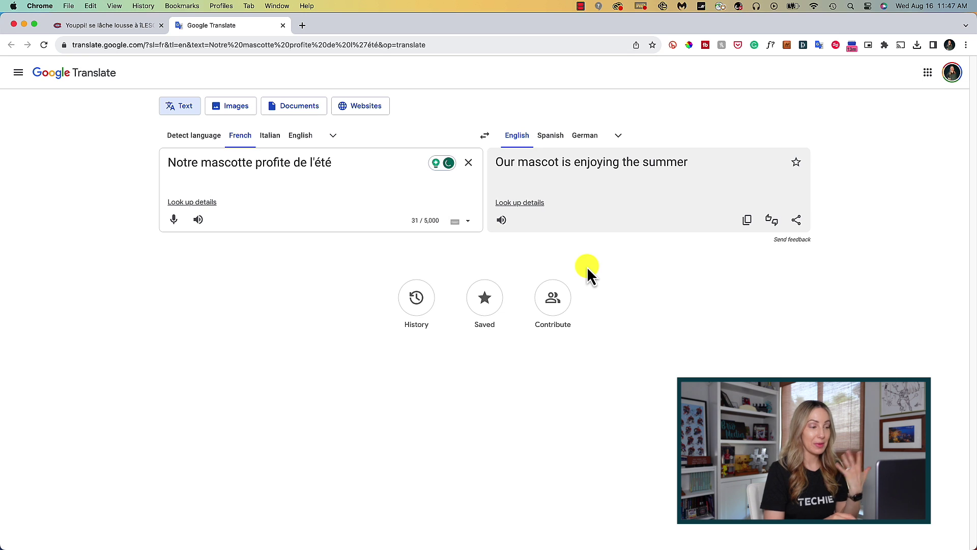
click(283, 25)
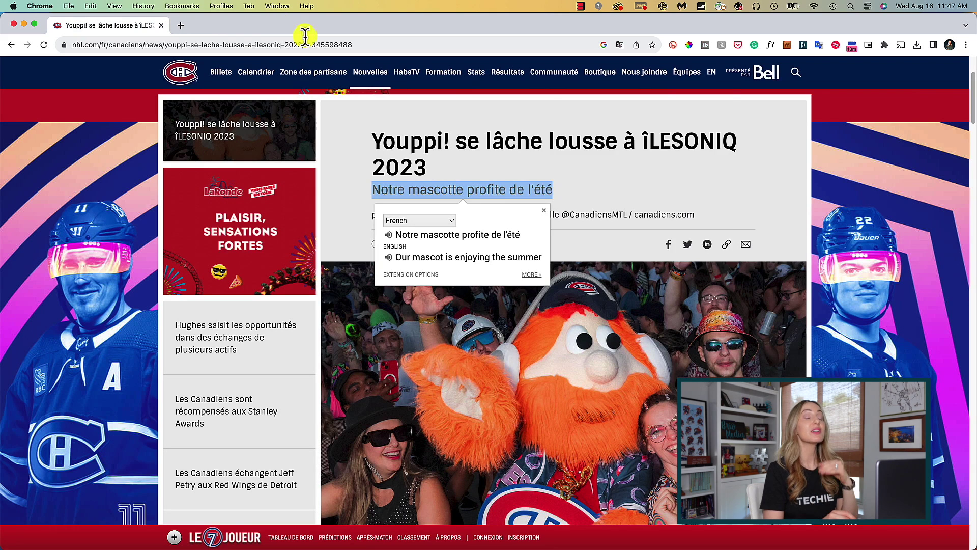
click(543, 211)
click(819, 45)
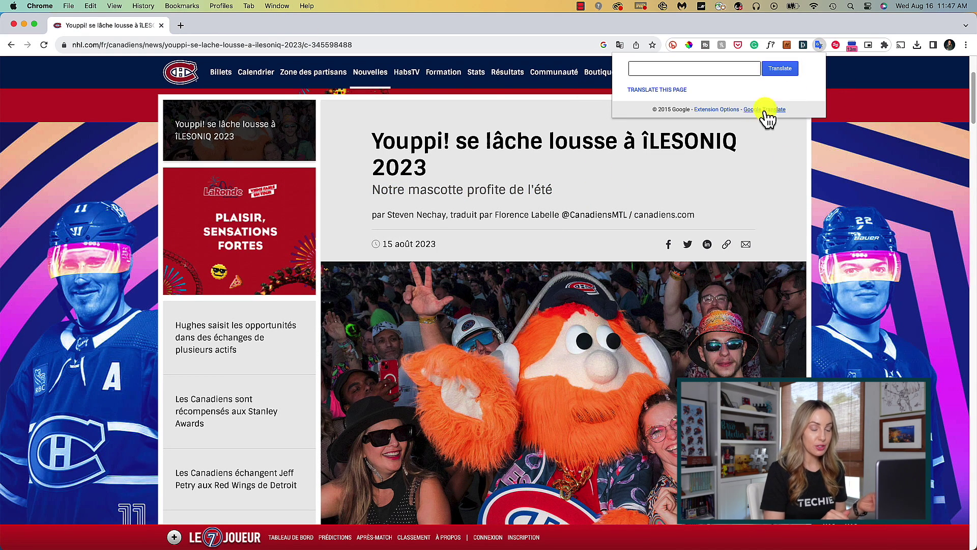
click(719, 109)
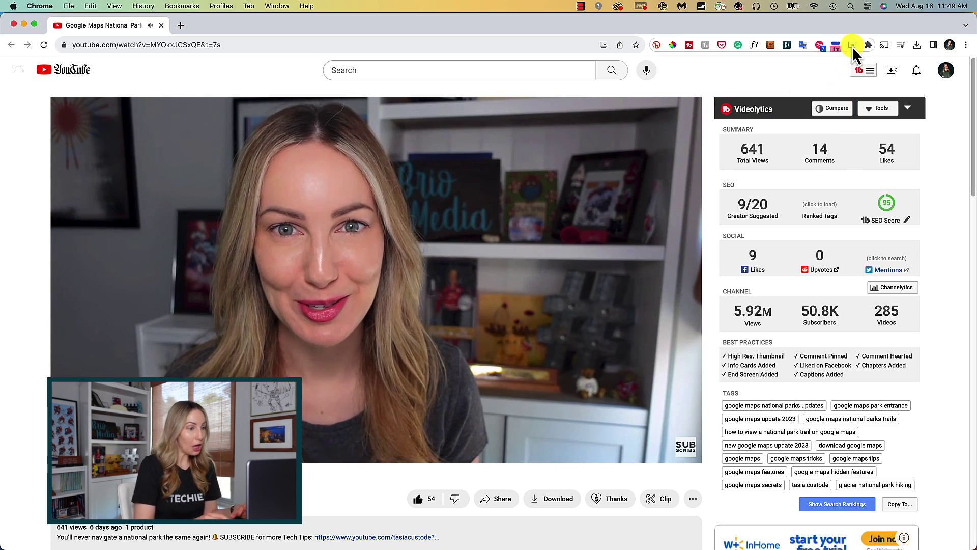
Pop the Google Maps national parks video out into picture-in-picture.
click(851, 46)
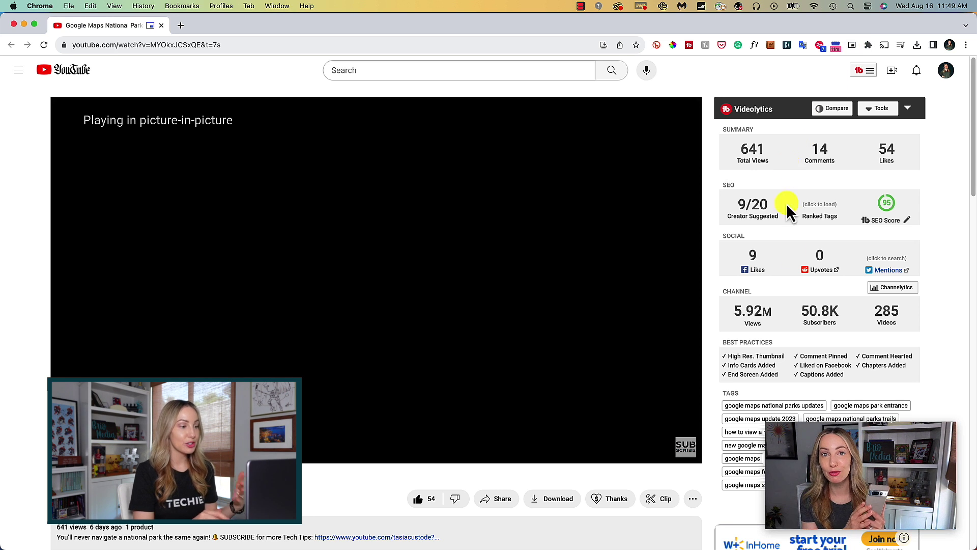
Open taylorswift.com in a new tab and move and enlarge the floating video over it.
click(180, 26)
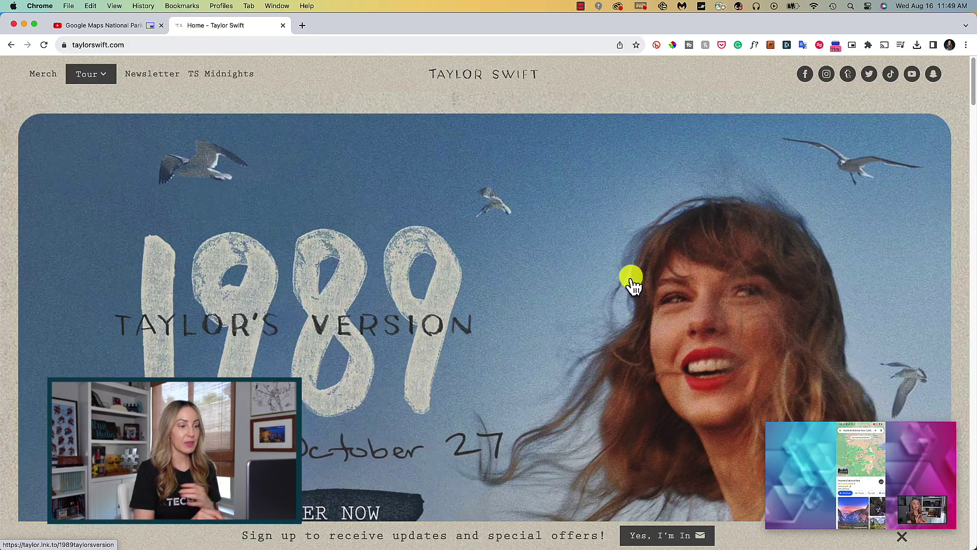
drag(820, 453, 207, 198)
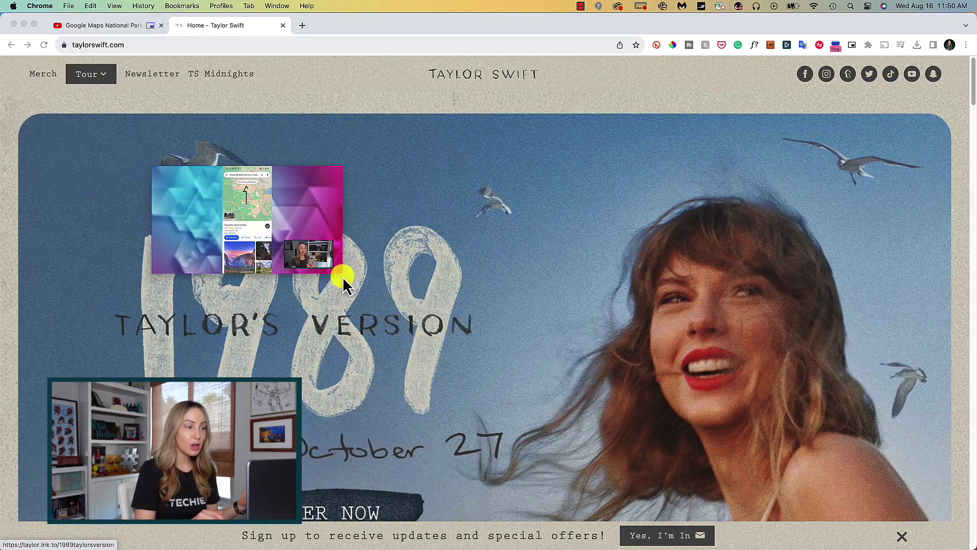
drag(343, 277, 554, 391)
drag(496, 295, 363, 194)
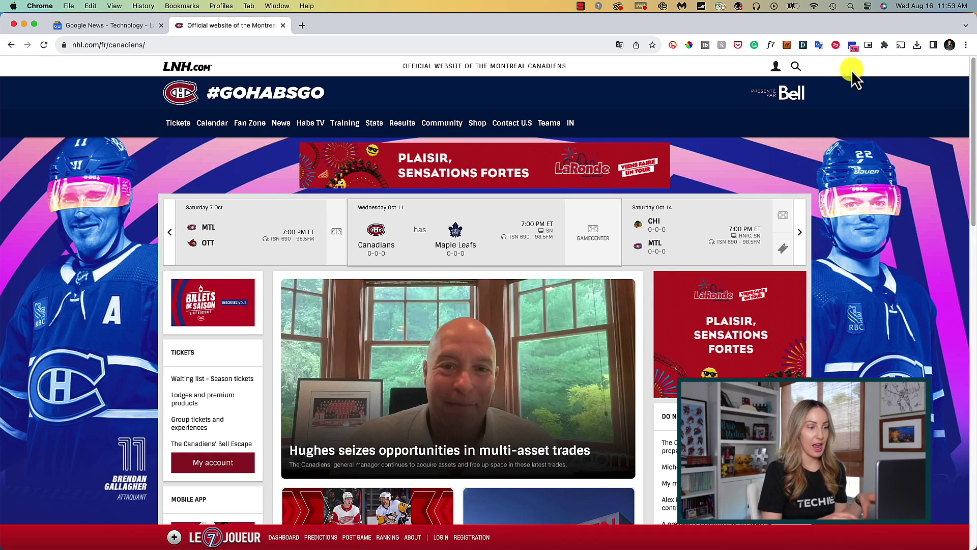
Pick the Canadiens logo red with ColorPick Eyedropper, locking hex AF1E2D.
click(689, 45)
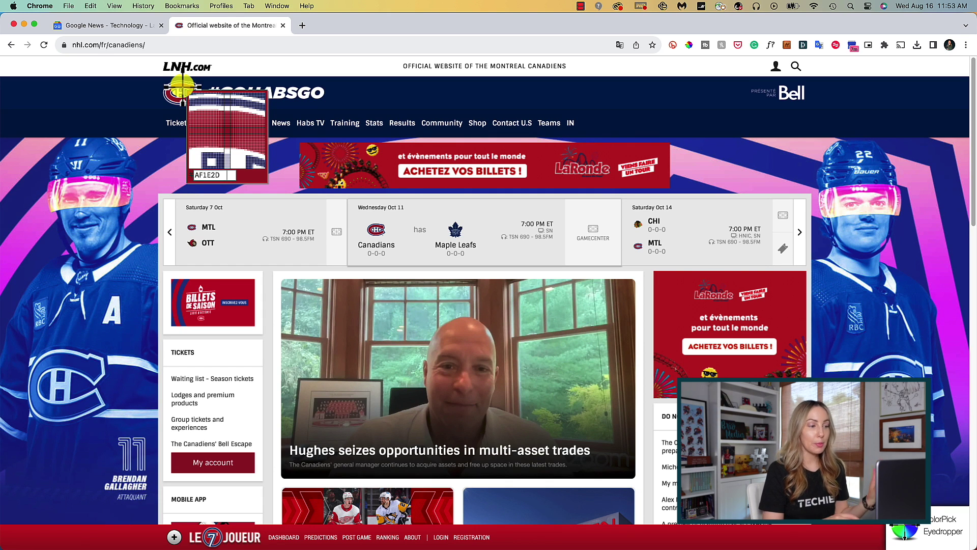
click(183, 87)
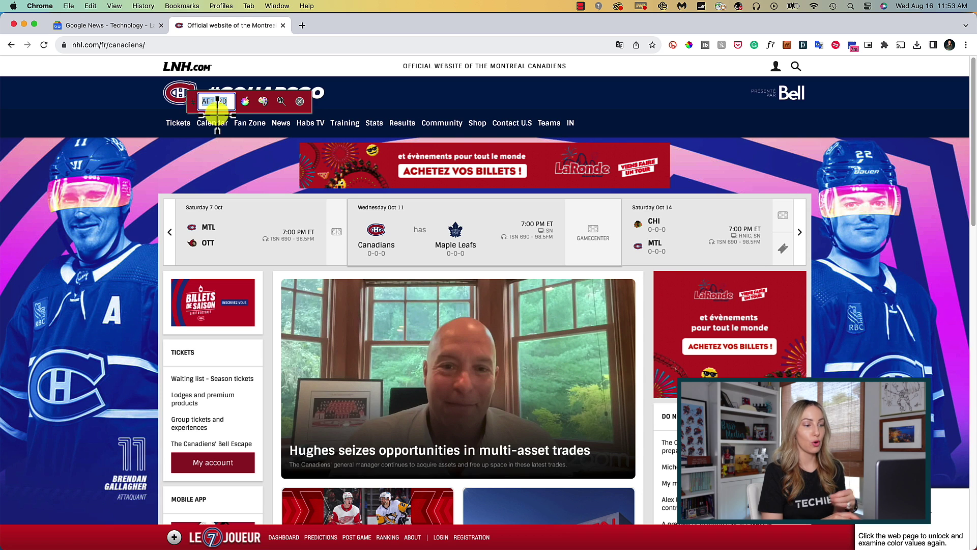